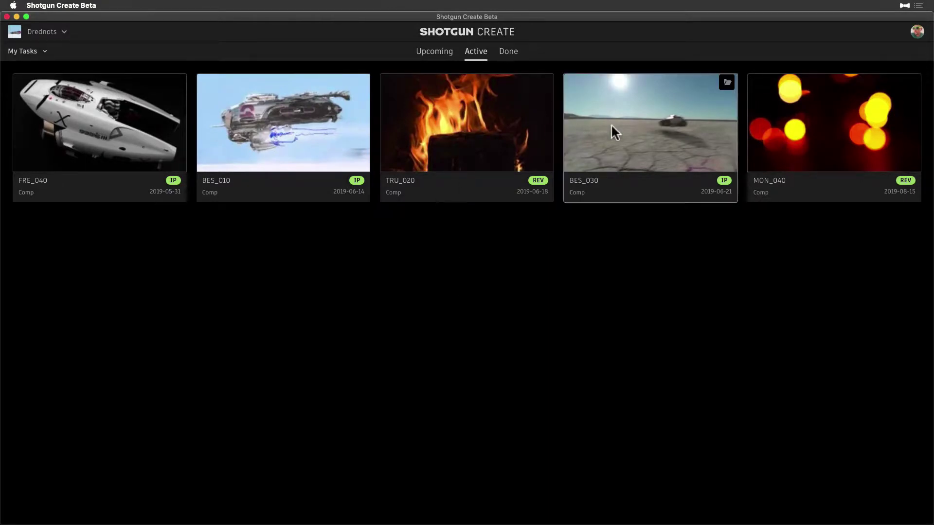
- Open the BES_030 Comp task from My Tasks
click(645, 129)
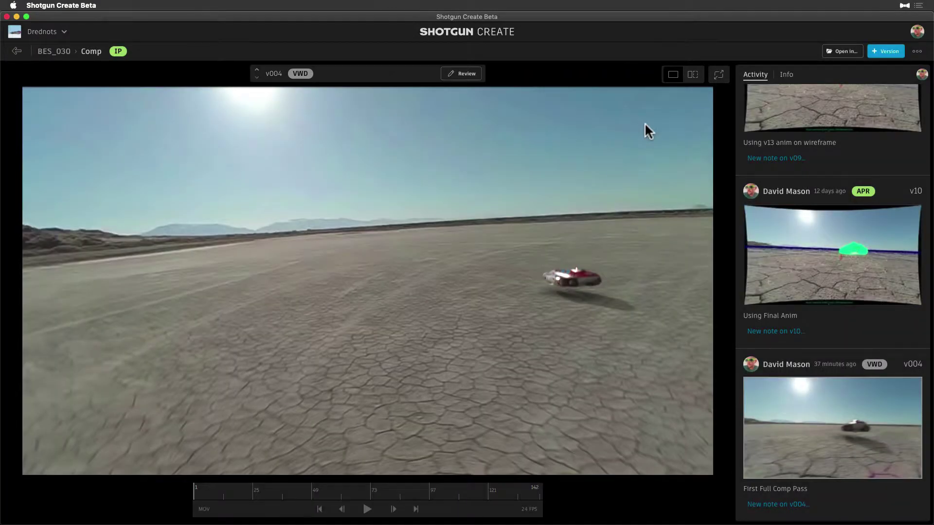
- Add dred_test03_comp_v005.mov as the new version and attach a review note to it
click(885, 52)
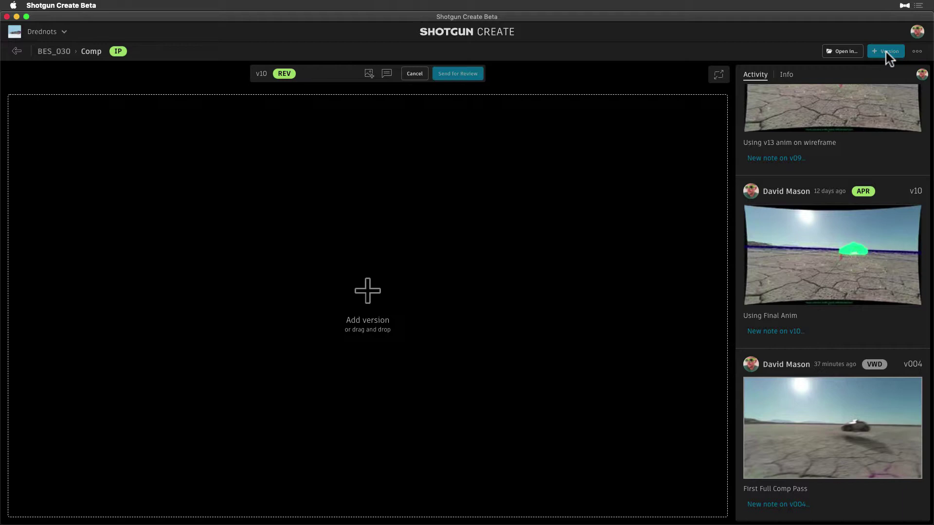
key(super+Tab)
drag(254, 203, 416, 215)
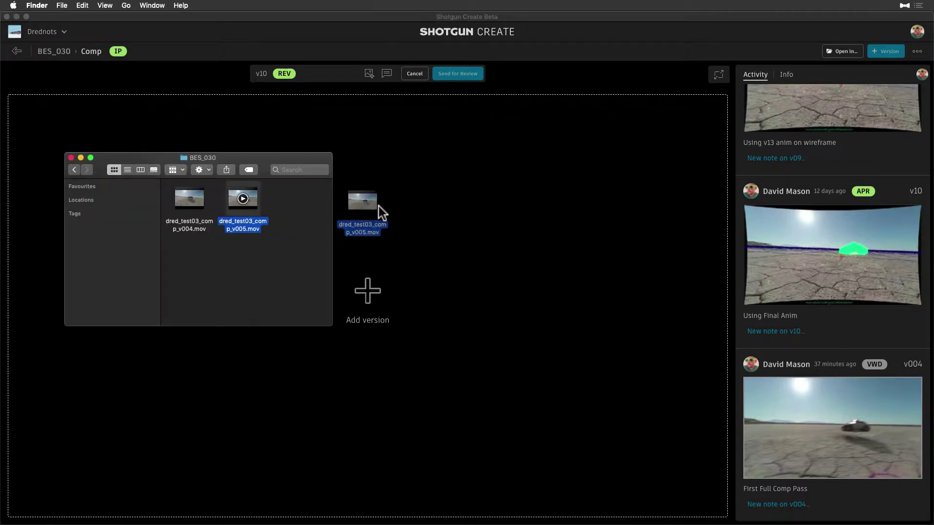
click(418, 210)
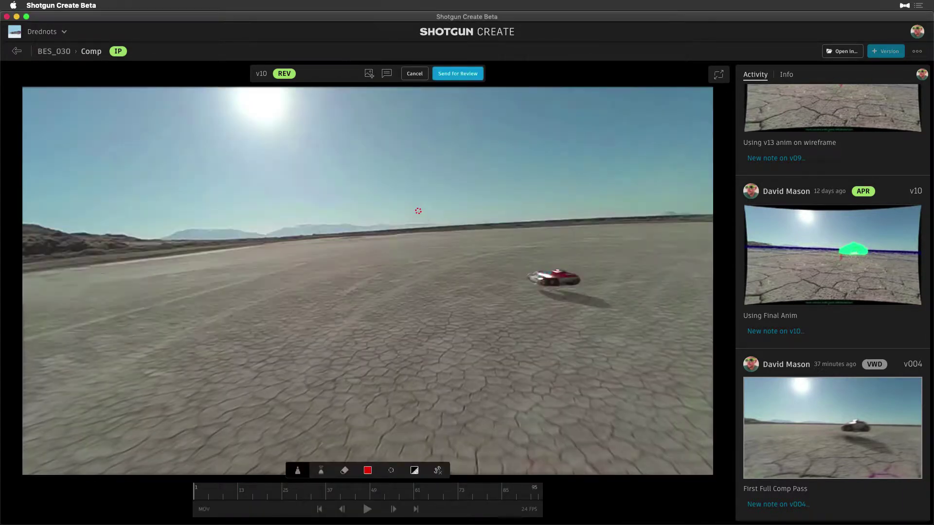
click(385, 75)
text(Need Review On late)
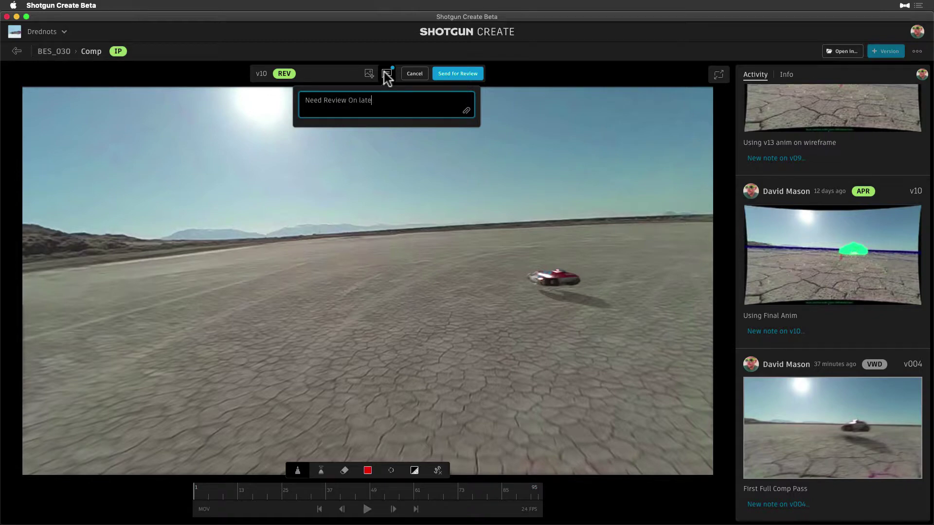
text(st comp without text)
click(384, 73)
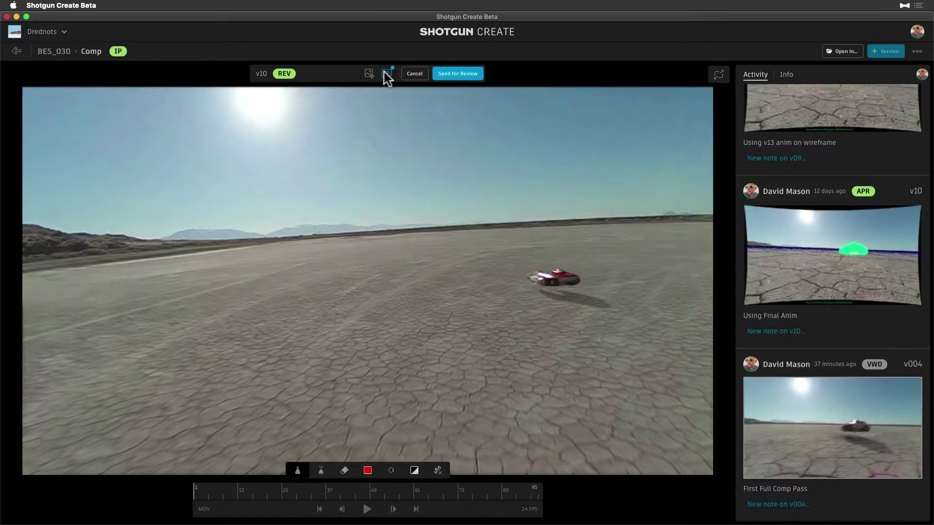
click(922, 76)
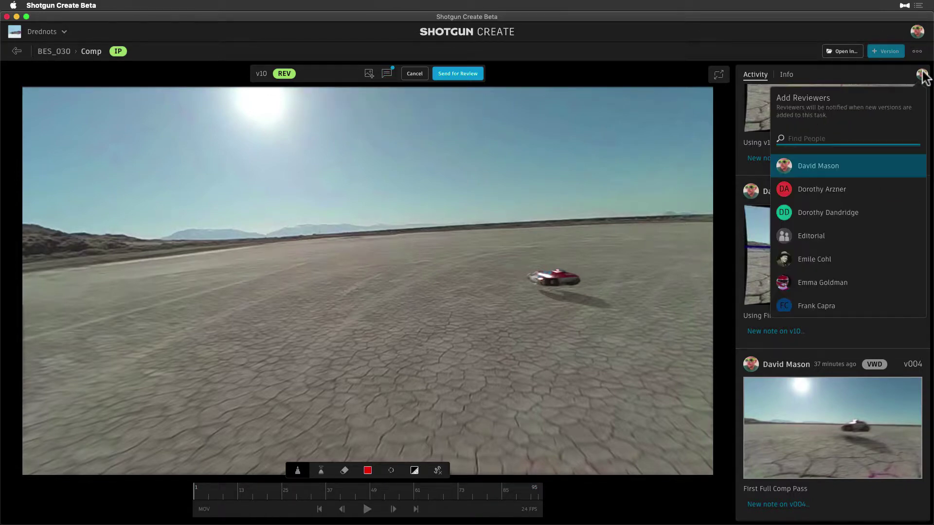
scroll(852, 166, down, 2)
scroll(852, 167, down, 2)
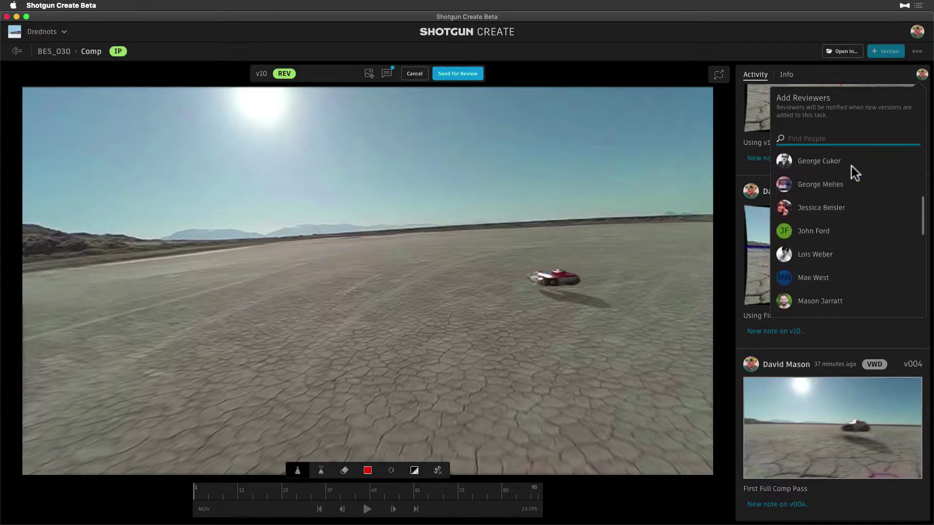
scroll(851, 166, down, 2)
scroll(851, 167, down, 2)
scroll(851, 166, down, 2)
scroll(851, 166, up, 2)
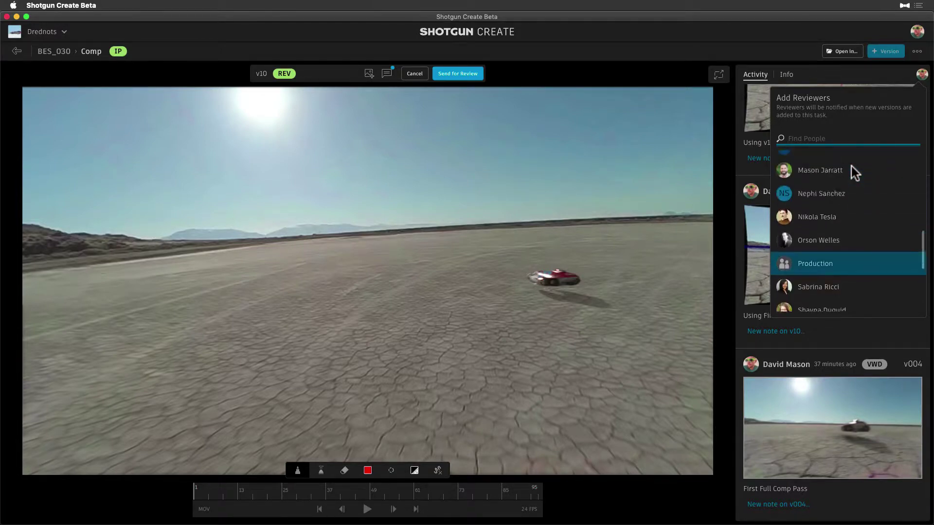
scroll(852, 167, up, 4)
scroll(852, 167, up, 2)
scroll(851, 166, up, 2)
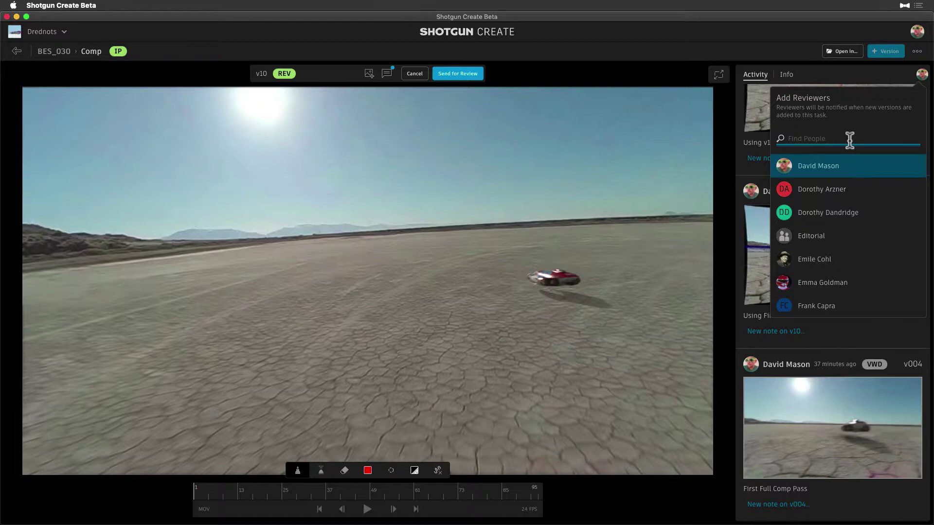
text(pro)
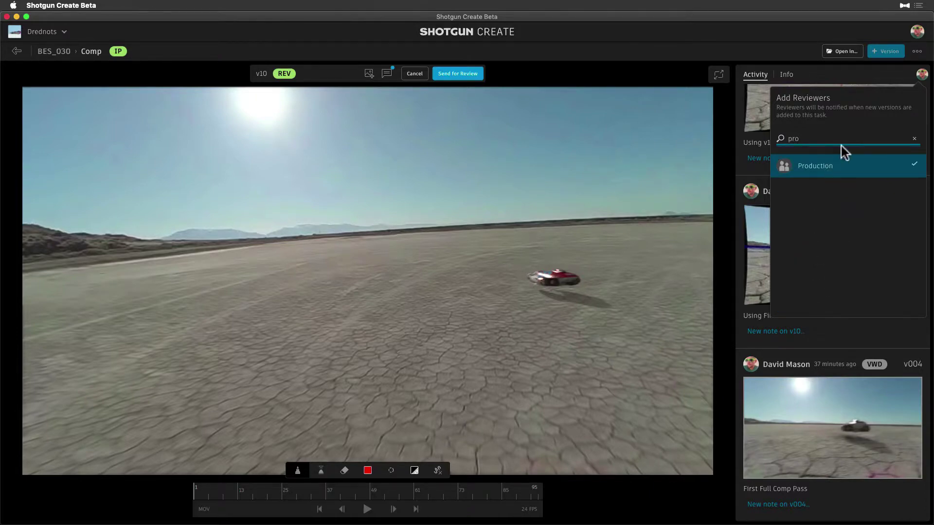
key(BackSpace)
key(BackSpace)
key(BackSpace)
text(mas)
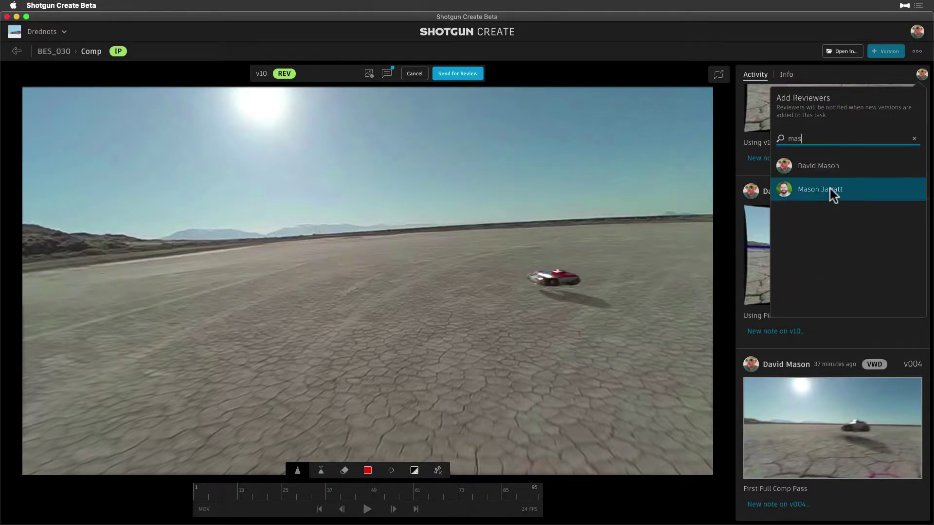
key(BackSpace)
key(BackSpace)
key(BackSpace)
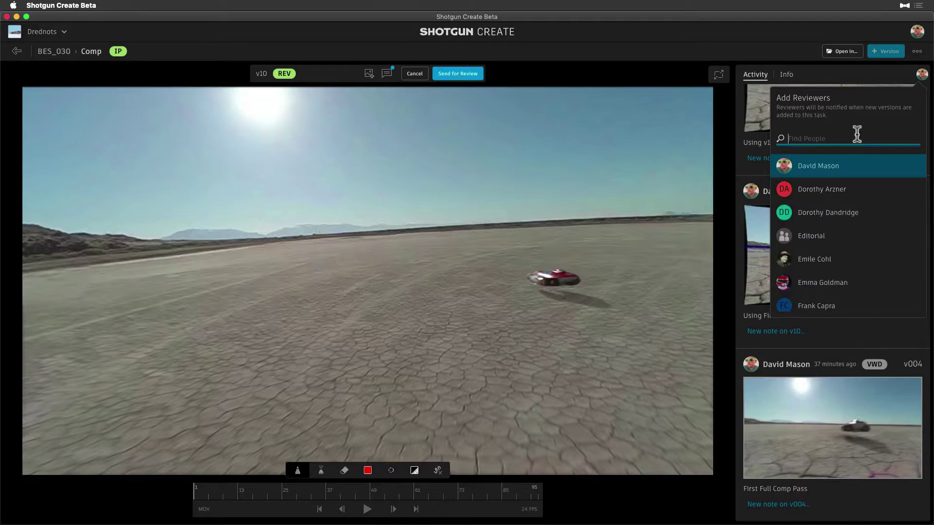
text(jess)
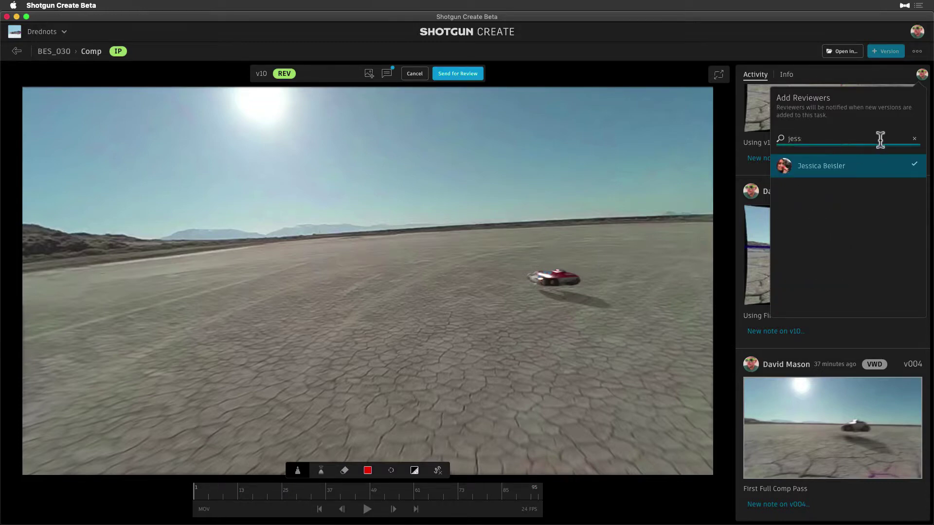
click(914, 139)
click(897, 247)
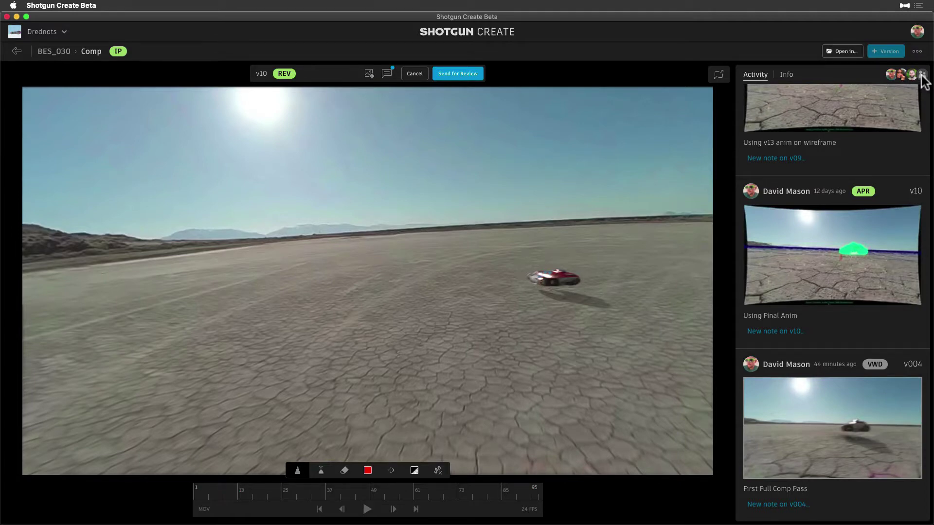
- Check the current reviewers, then send the v10 comp version for review
click(922, 74)
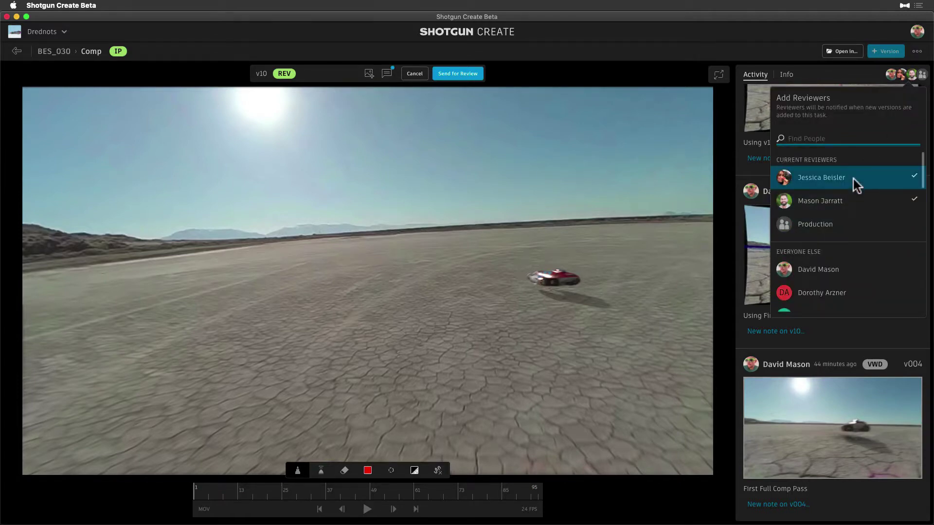
click(922, 75)
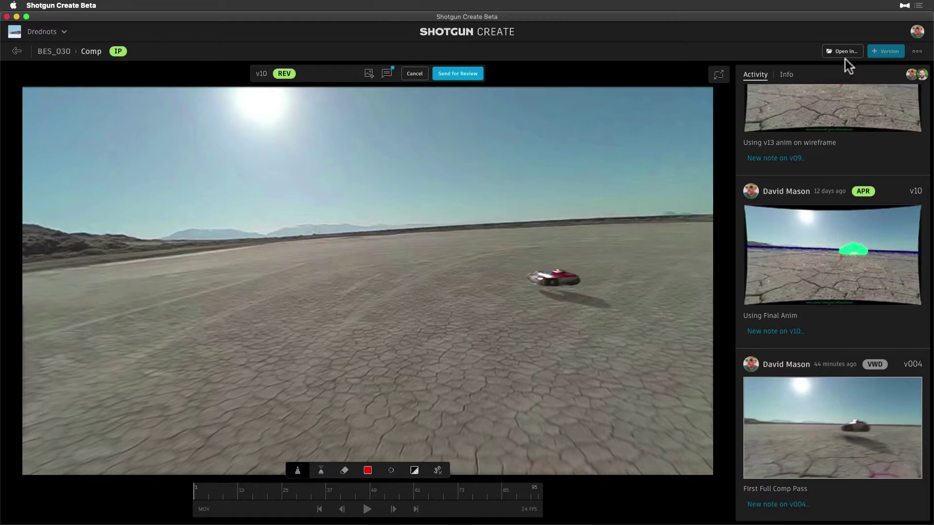
click(471, 74)
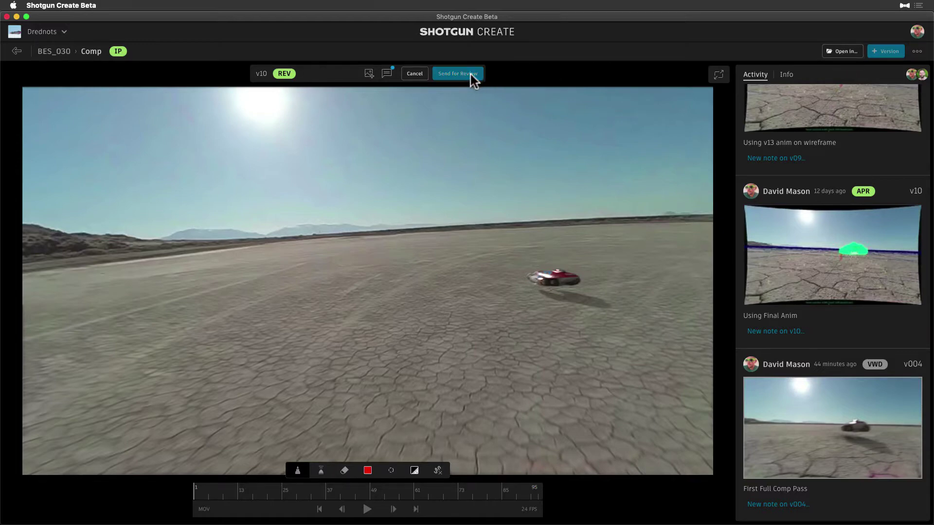